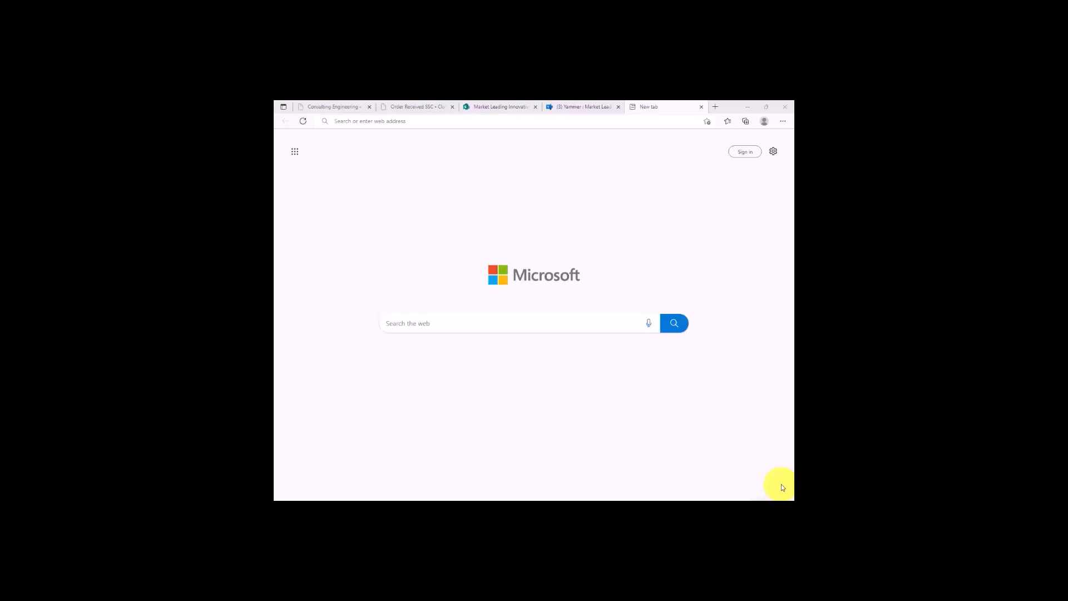
# Go to yammer.com/client_applications in the browser.
pyautogui.click(401, 121)
pyautogui.write('yammer.com/')
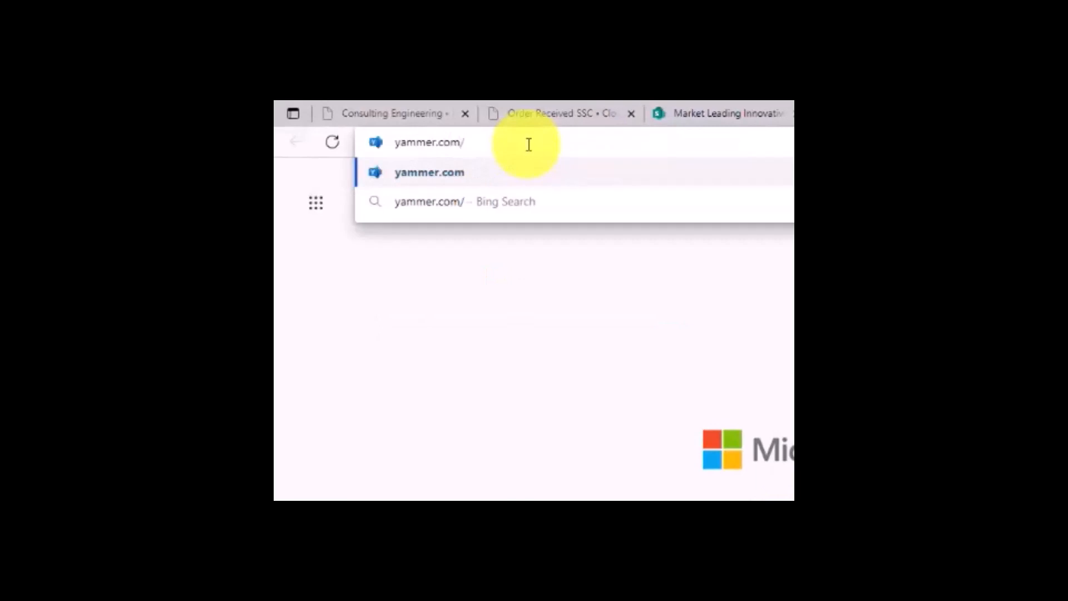
pyautogui.write('client_applications')
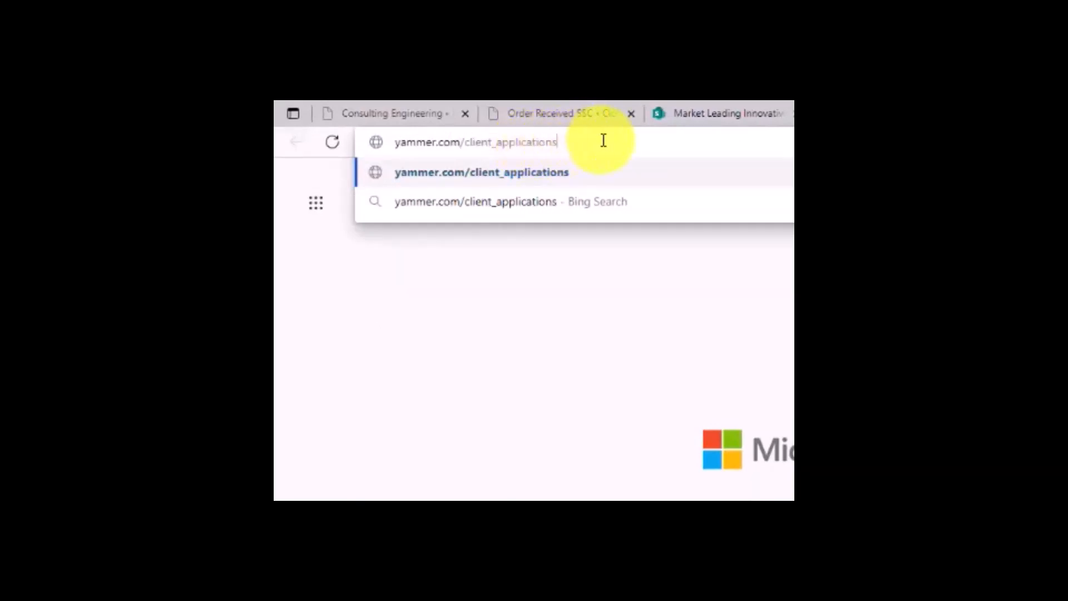
pyautogui.press('Return')
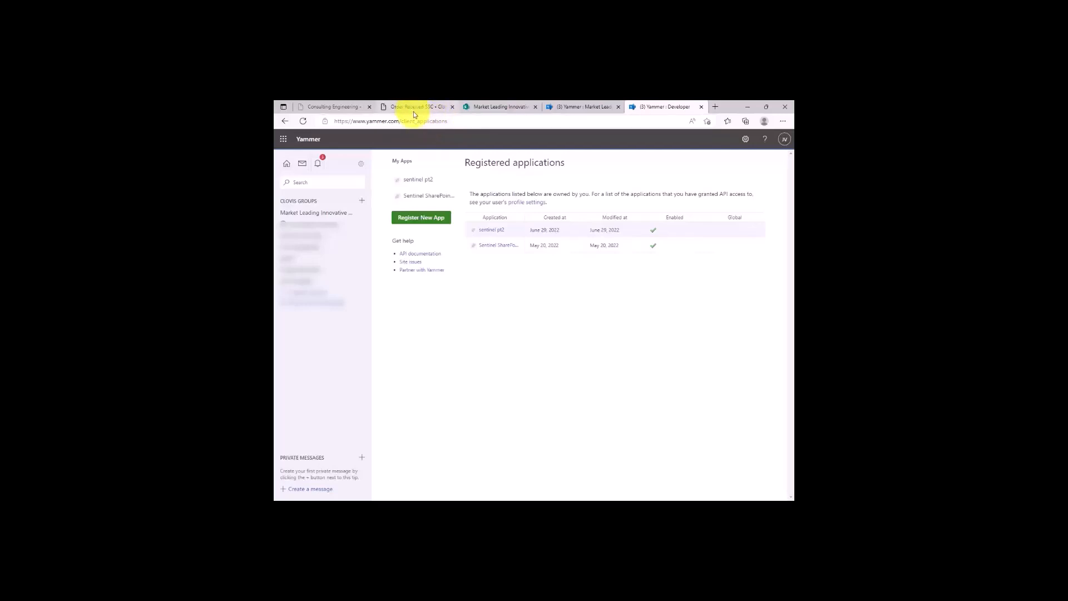
# Begin registering a new app with the application name Sentinel Connector for SharePoint and the organization Market Leading Innovative Company.
pyautogui.click(429, 218)
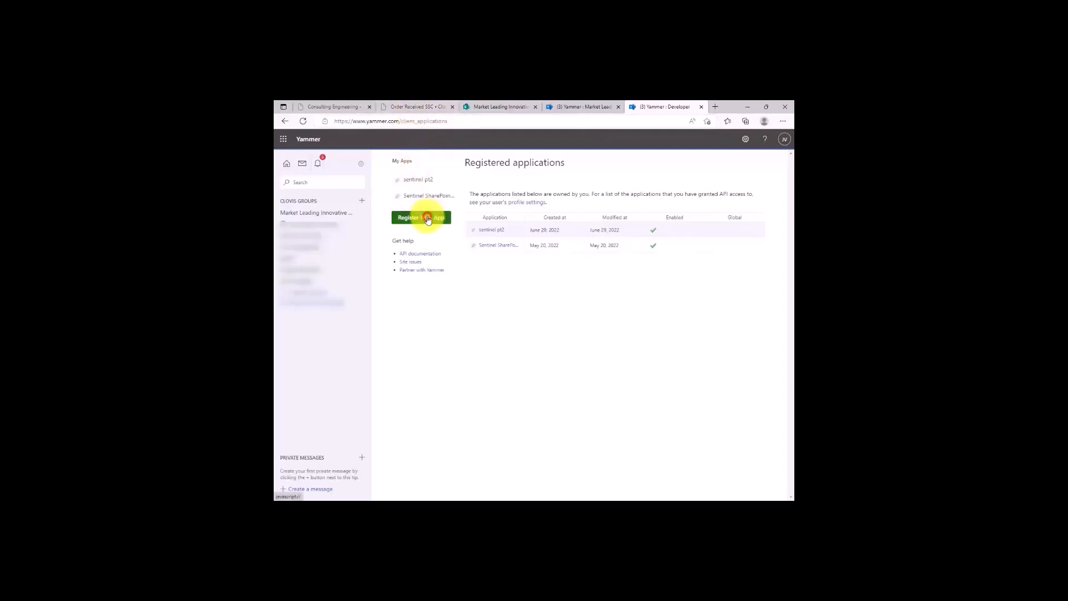
pyautogui.write('Sentinel')
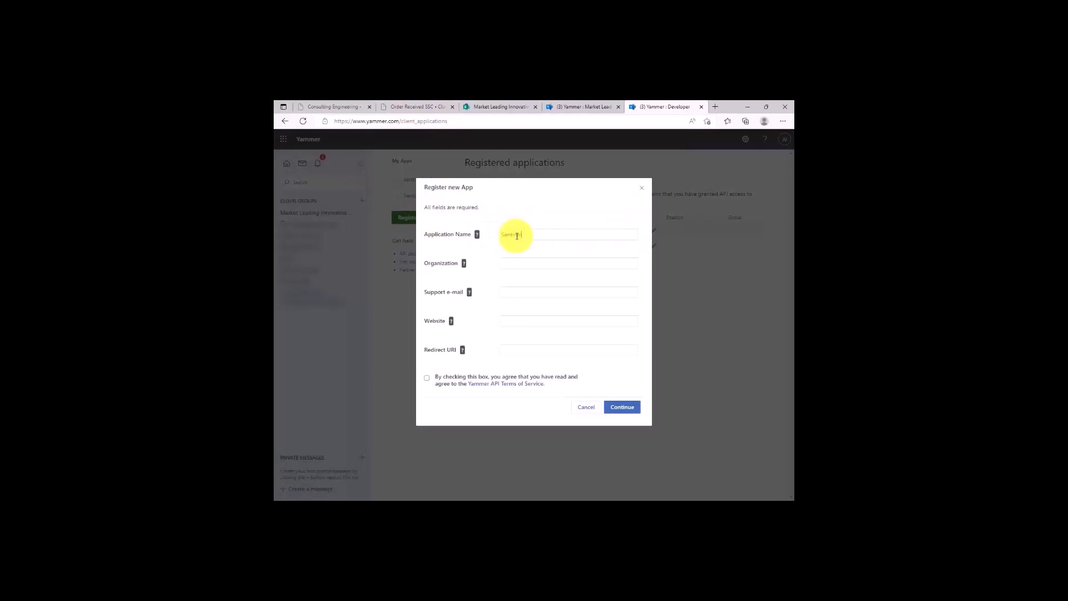
pyautogui.write(' Connector for SharePoint')
pyautogui.click(507, 263)
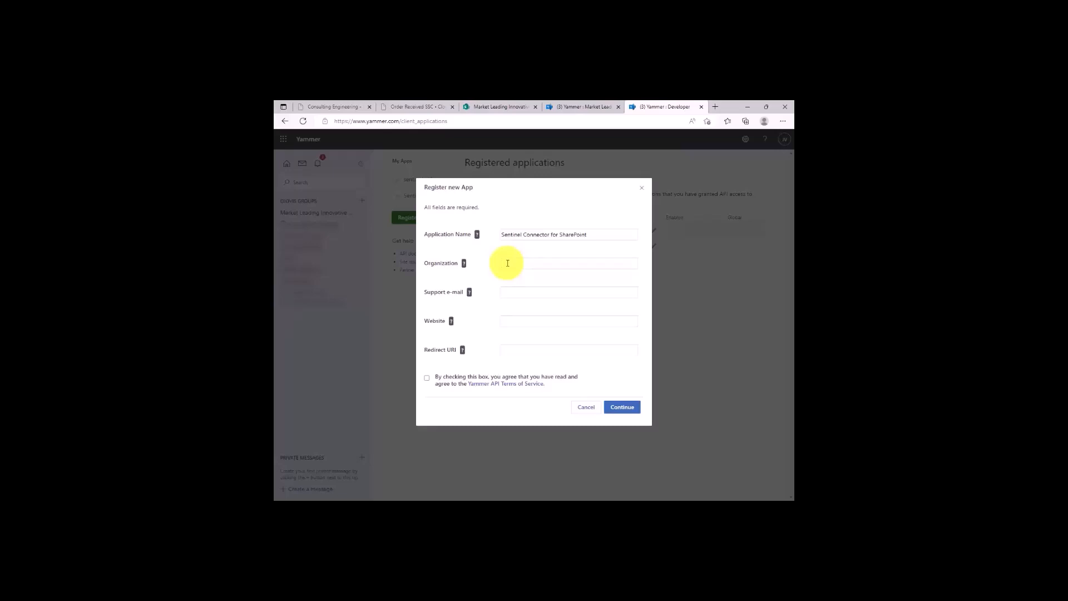
pyautogui.write('Market Leading Innovative Company')
# Fill in the app's support e-mail, website and redirect URI, and submit the registration with the Yammer API Terms of Service accepted.
pyautogui.click(513, 292)
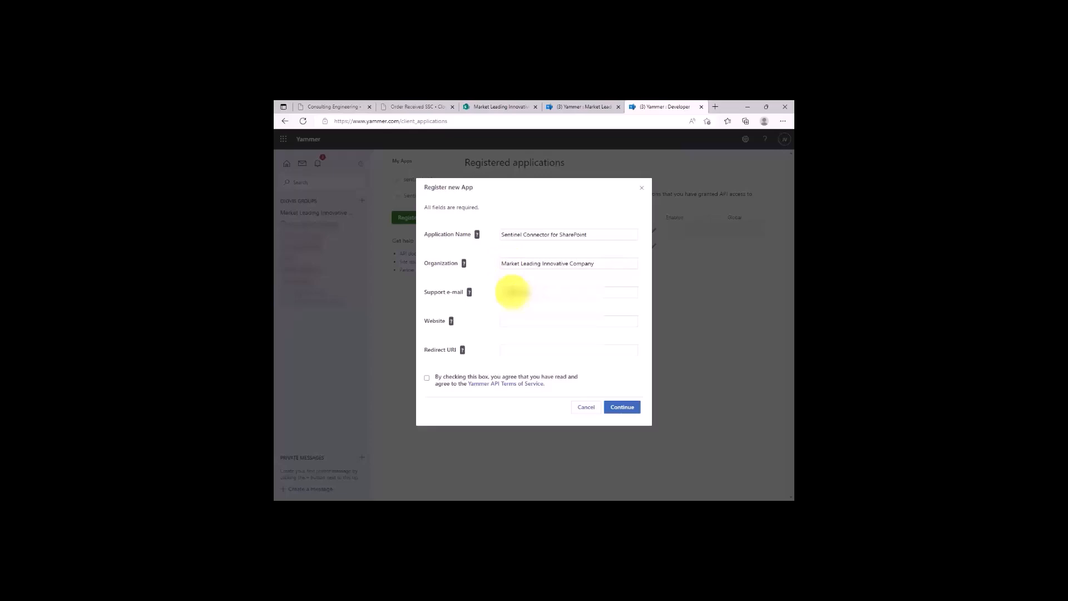
pyautogui.click(517, 321)
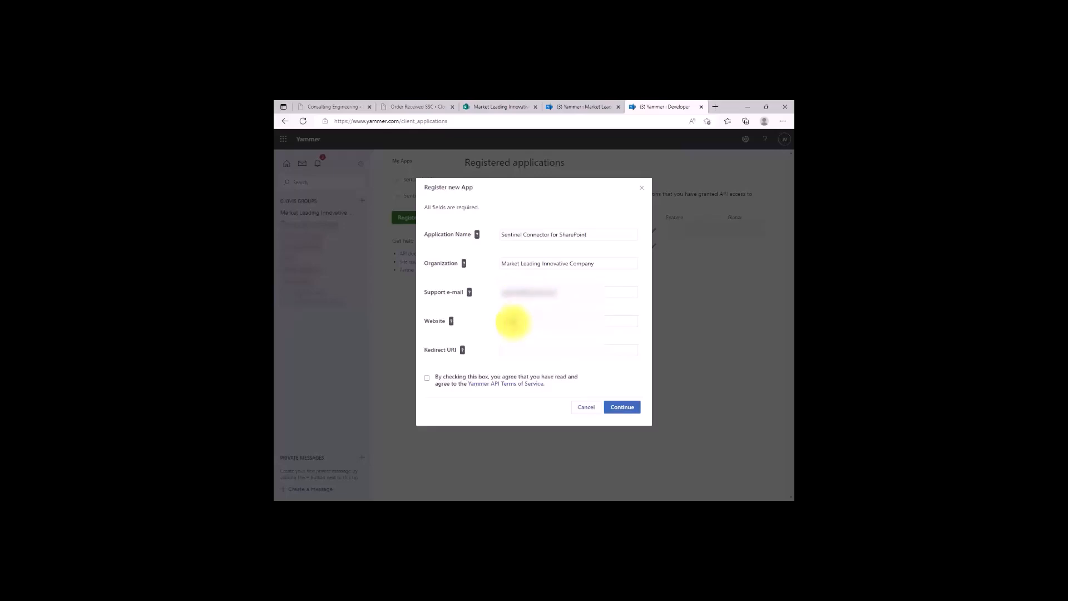
pyautogui.write('.clo')
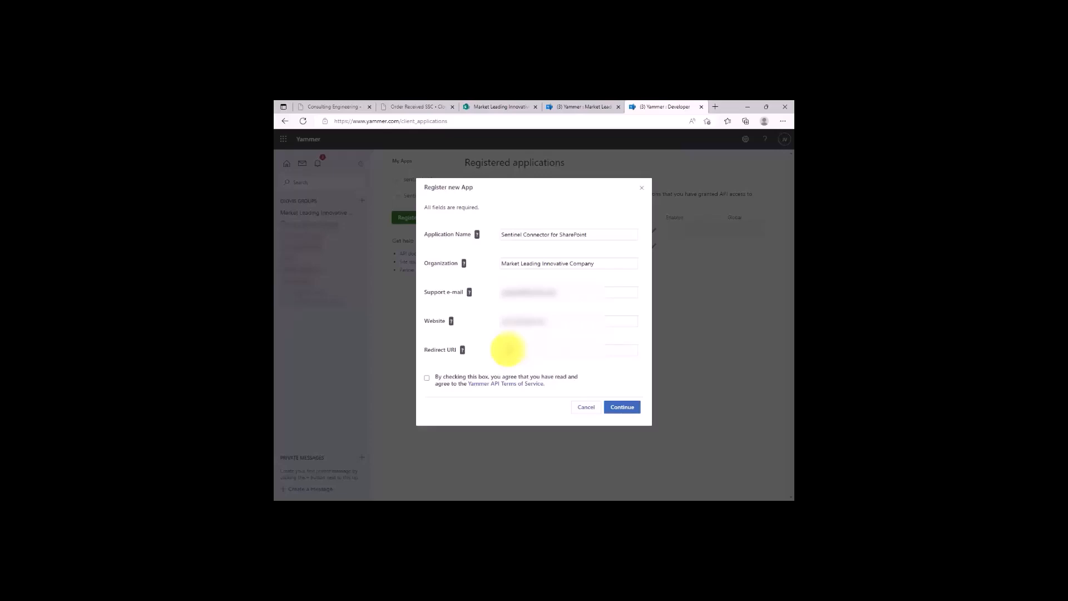
pyautogui.write('ovis.com')
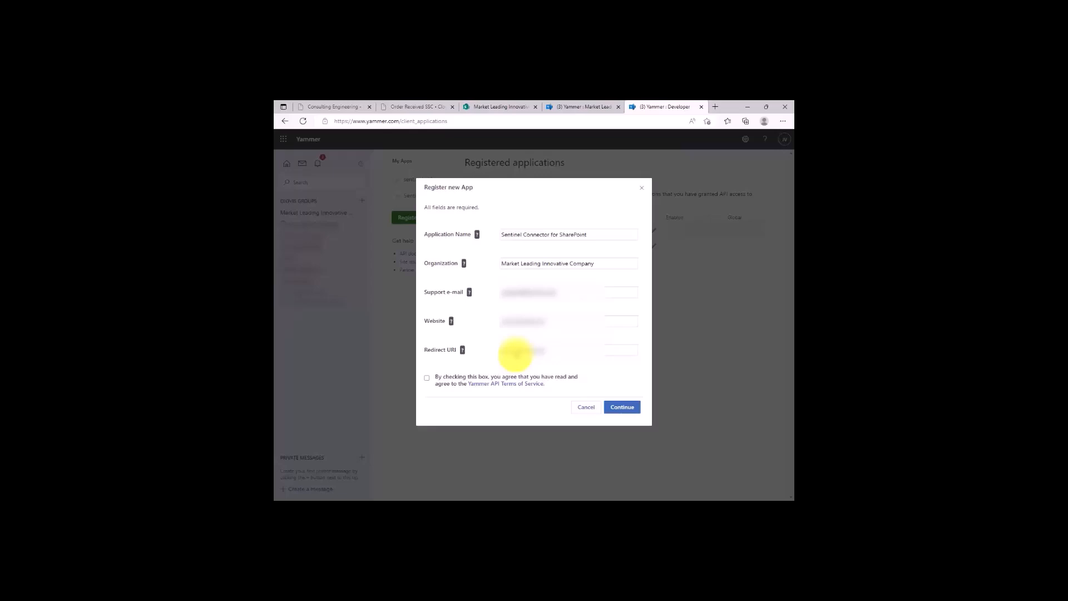
pyautogui.write('om')
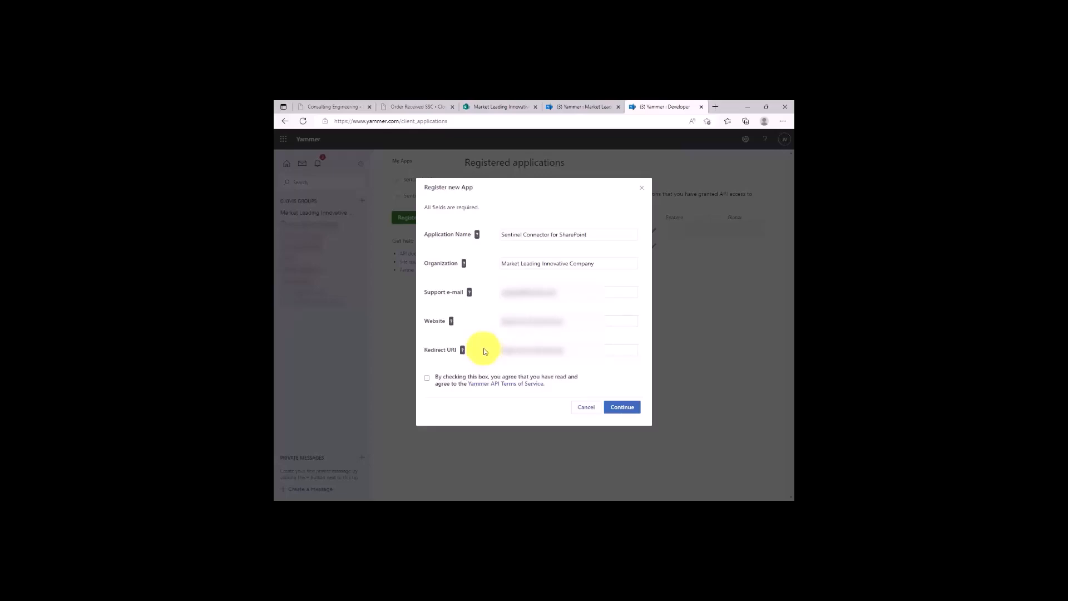
pyautogui.click(426, 377)
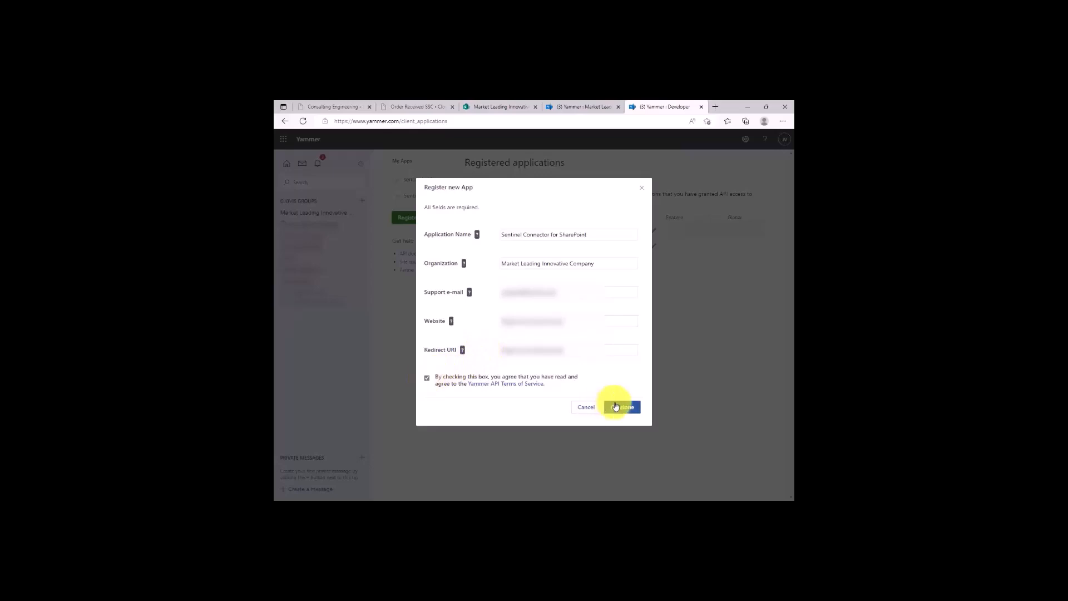
pyautogui.click(622, 408)
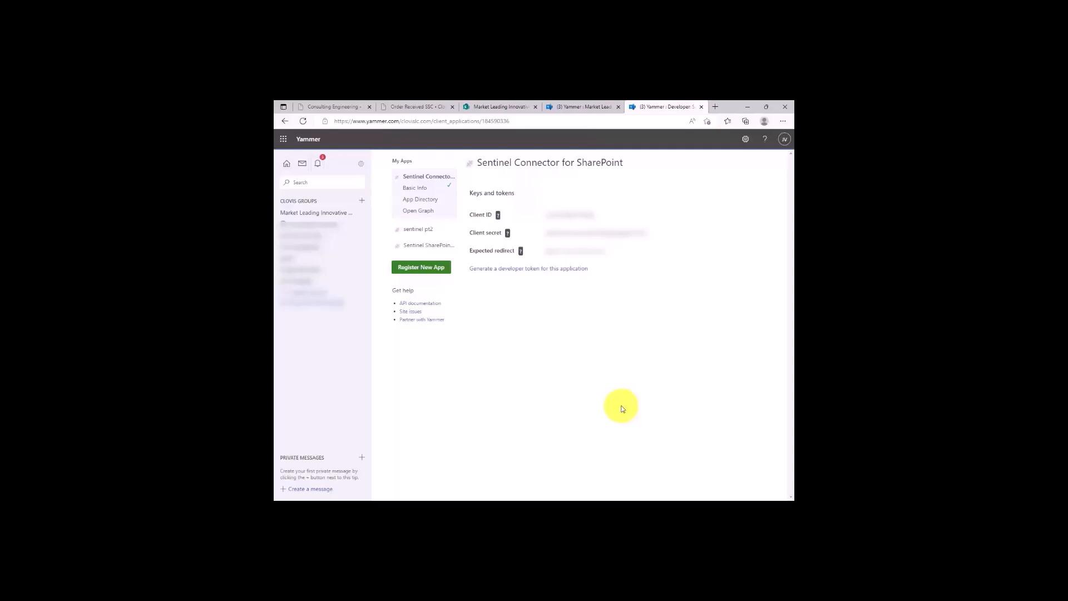
# Generate a developer token for the app and paste it as the default account's Yammer Token in Sentinel SharePoint Connector.
pyautogui.click(522, 271)
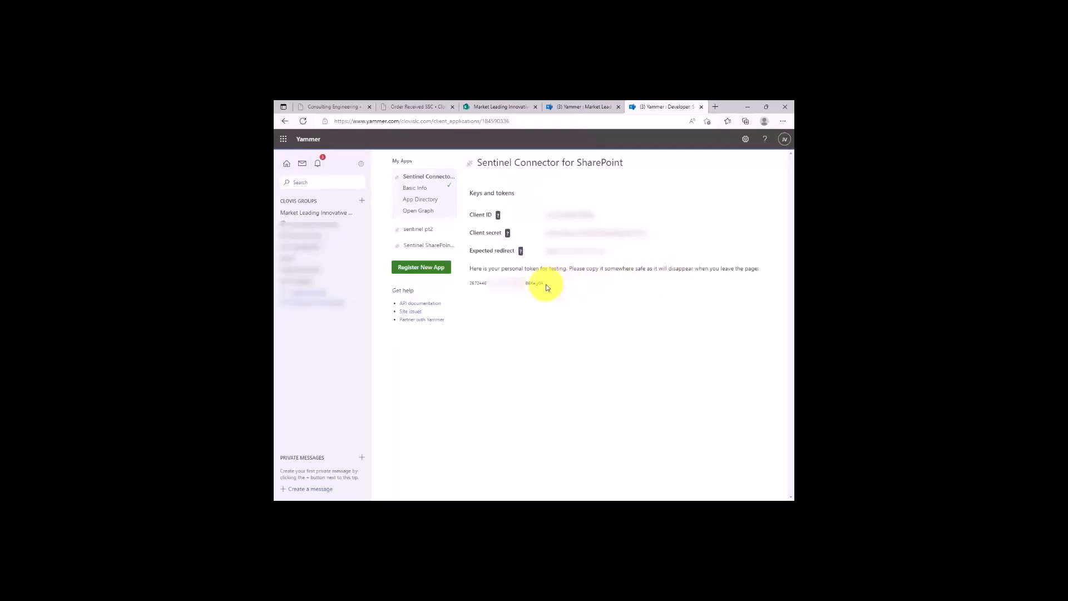
pyautogui.moveTo(543, 283); pyautogui.dragTo(467, 283)
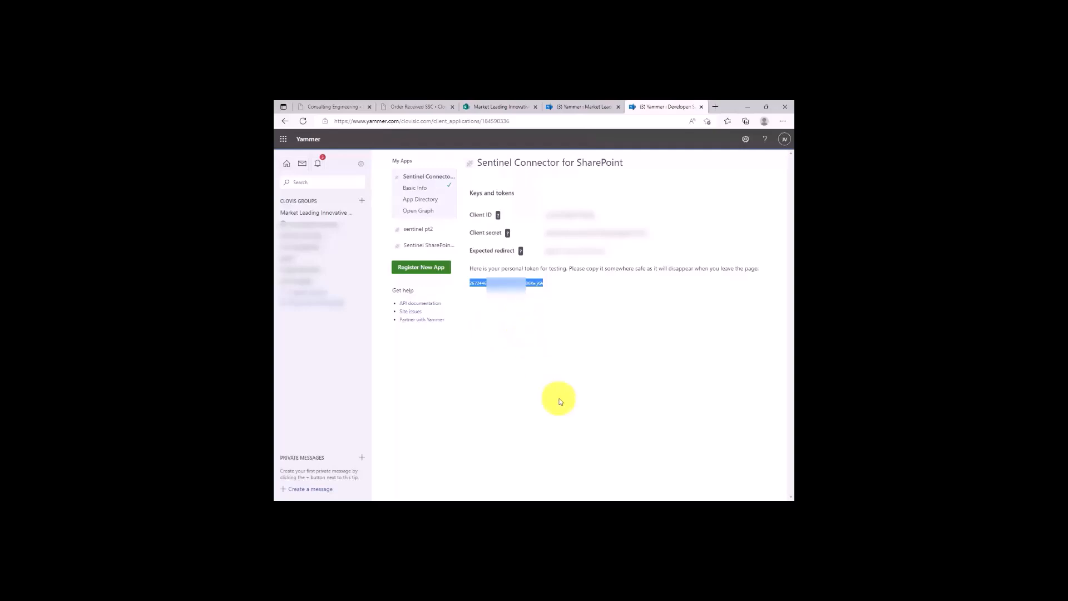
pyautogui.click(631, 509)
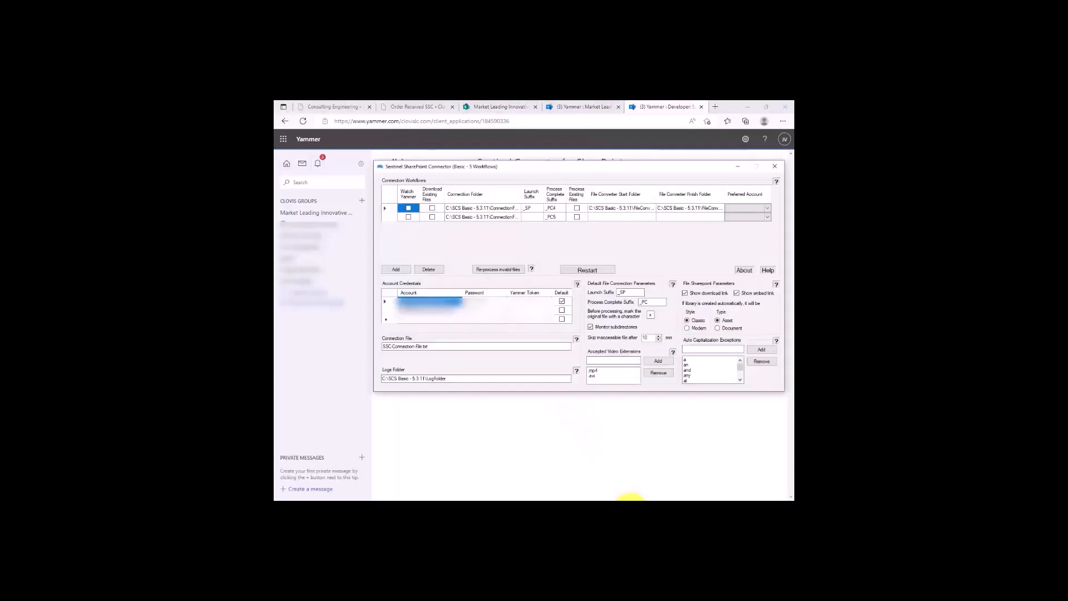
pyautogui.click(516, 303)
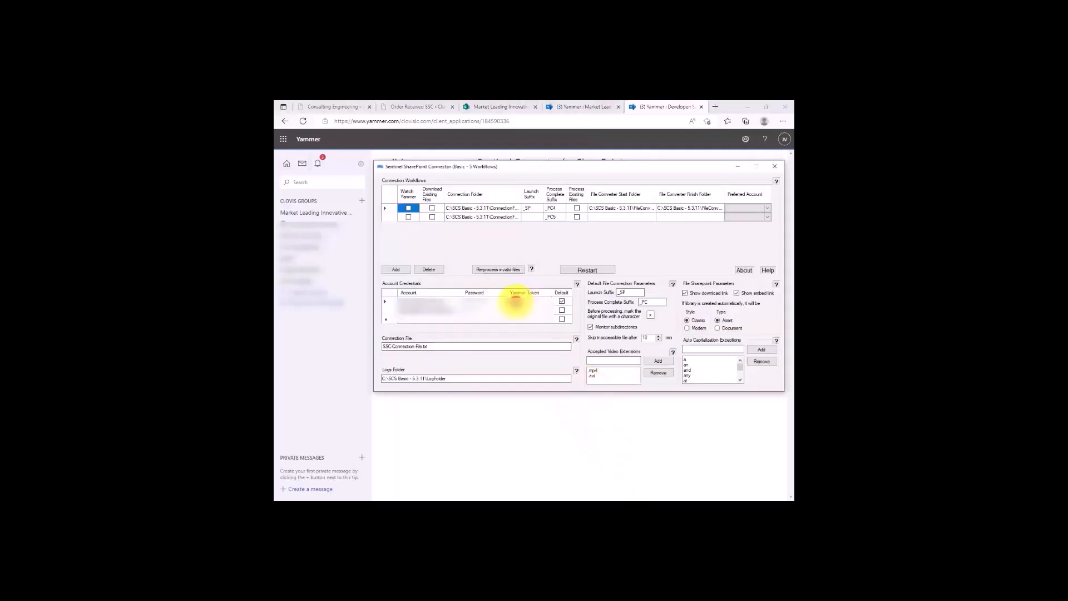
pyautogui.hotkey('ctrl', 'v')
pyautogui.press('Return')
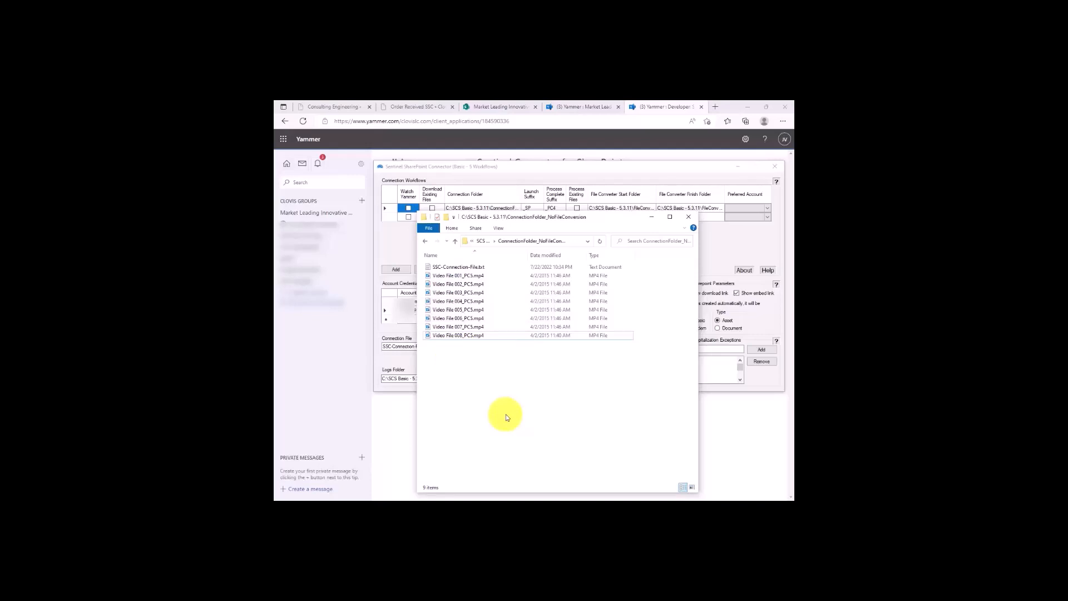
# Open SSC-Connection-File.txt from the ConnectionFolder_NoFileConversion folder, and copy the web address of Yammer's Download This Video topic.
pyautogui.click(453, 268)
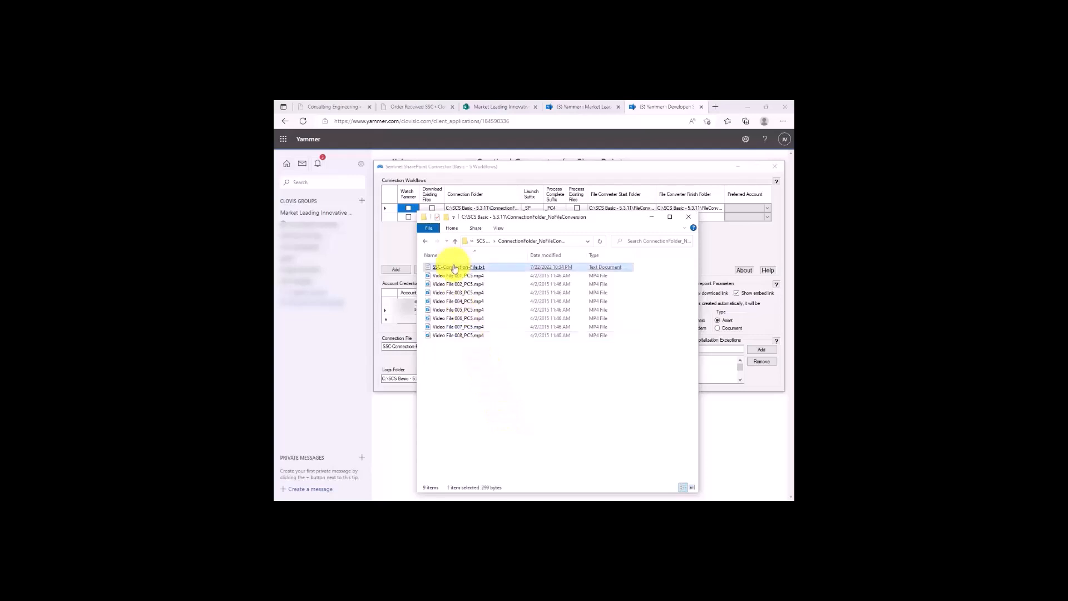
pyautogui.doubleClick(453, 268)
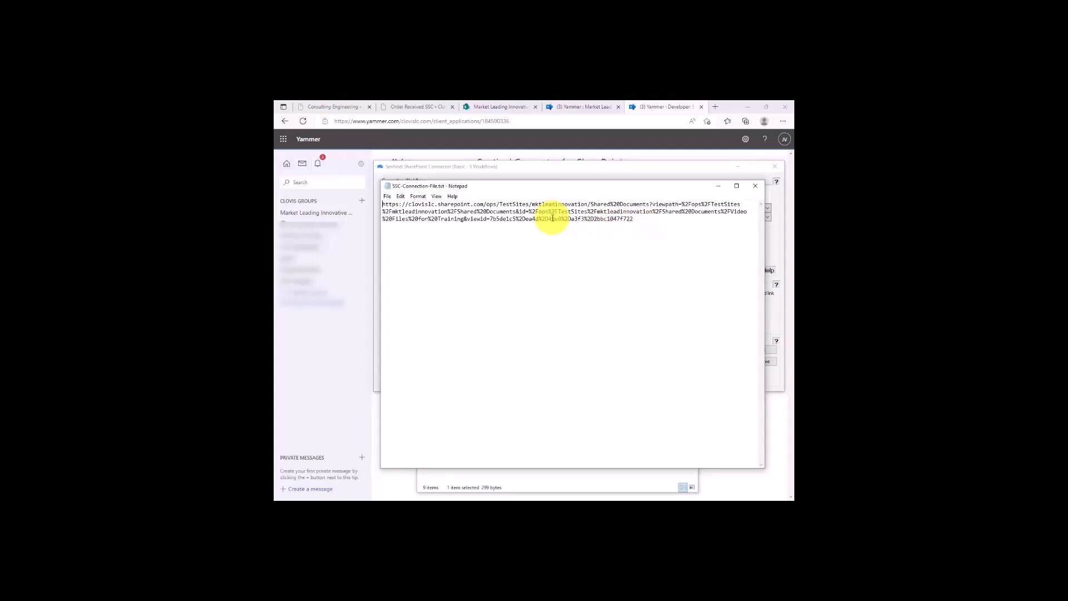
pyautogui.click(492, 138)
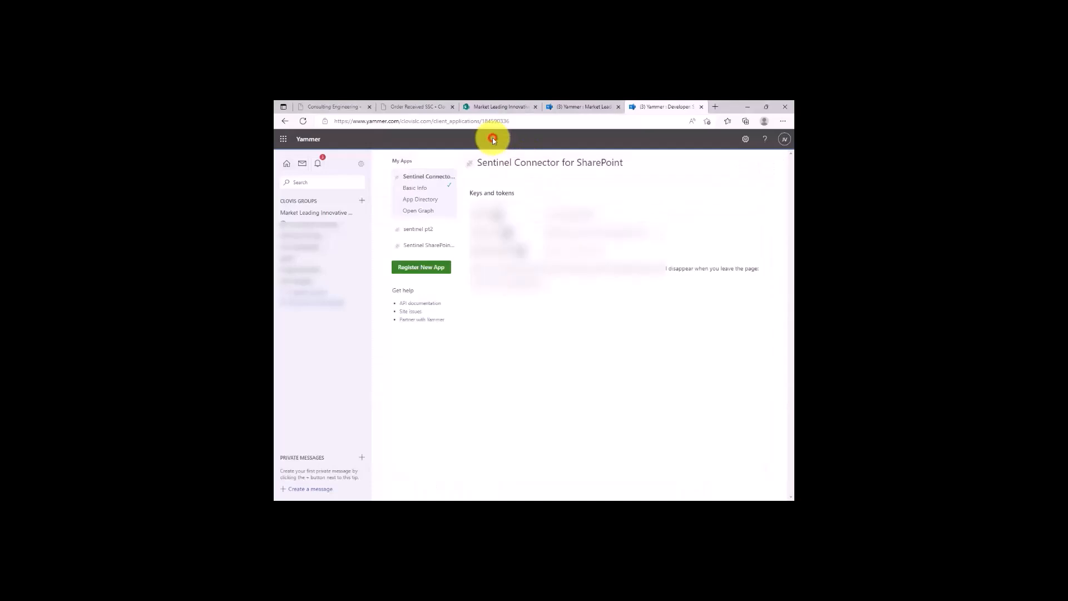
pyautogui.click(585, 109)
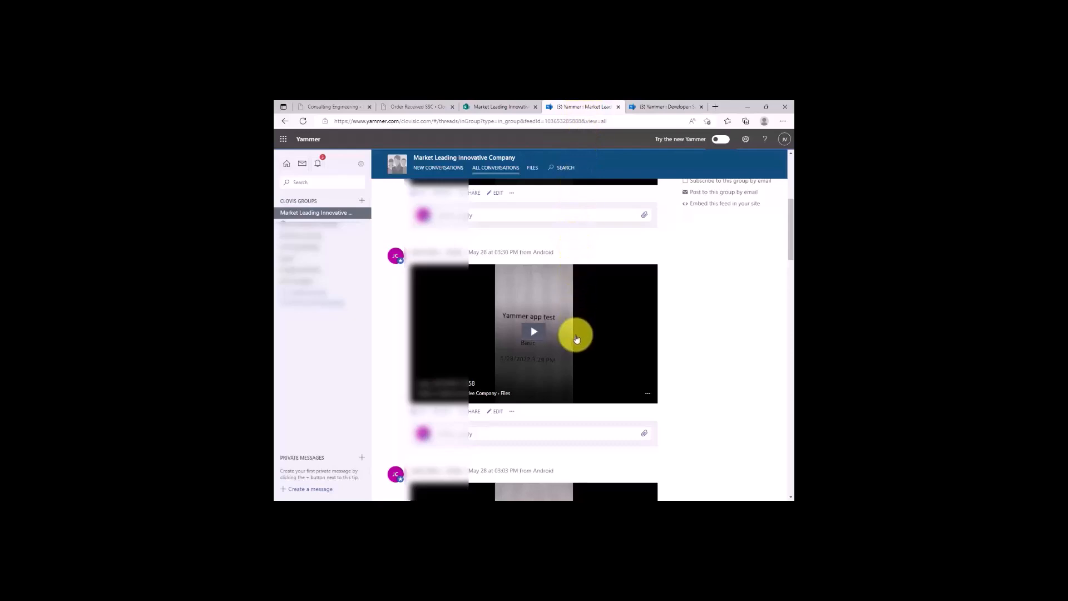
pyautogui.scroll(-10, 640, 379)
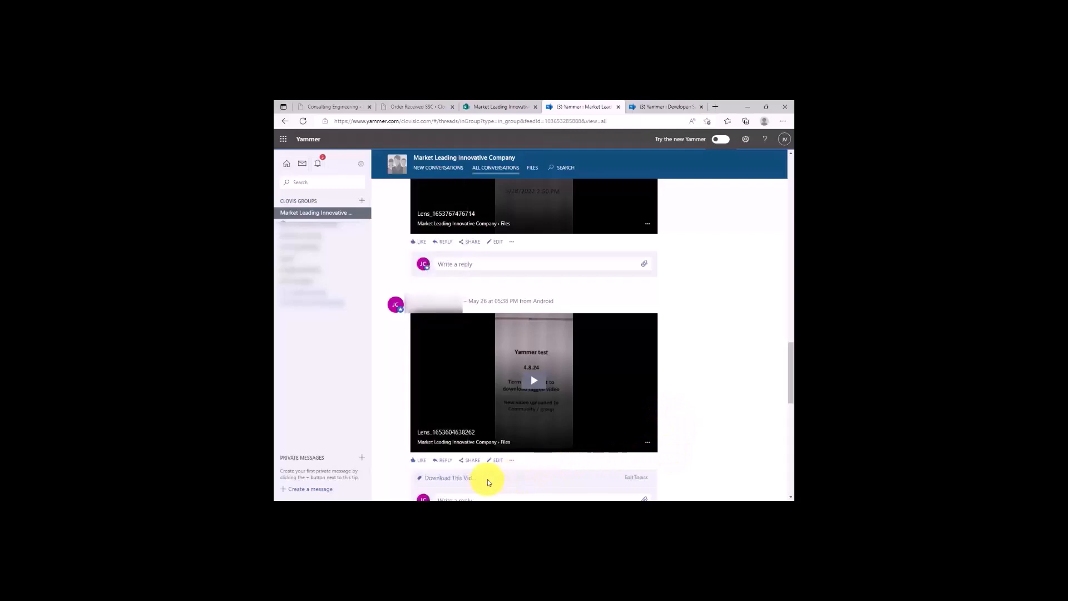
pyautogui.click(443, 479)
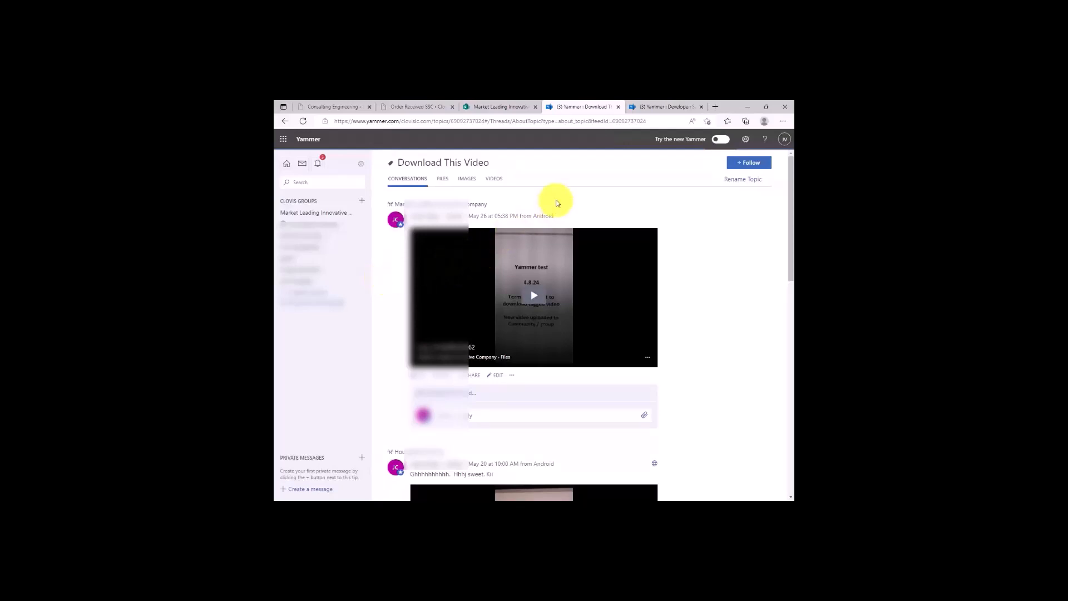
pyautogui.click(575, 121)
pyautogui.hotkey('ctrl', 'c')
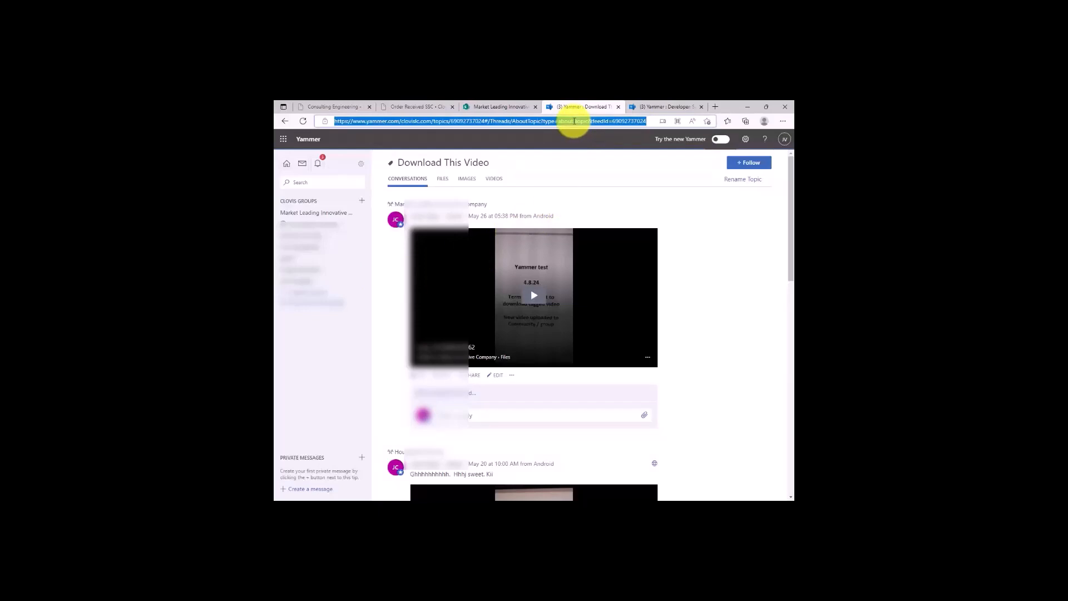
# Paste the topic's web address below the SharePoint link in SSC-Connection-File.txt, then save and close the file.
pyautogui.click(656, 507)
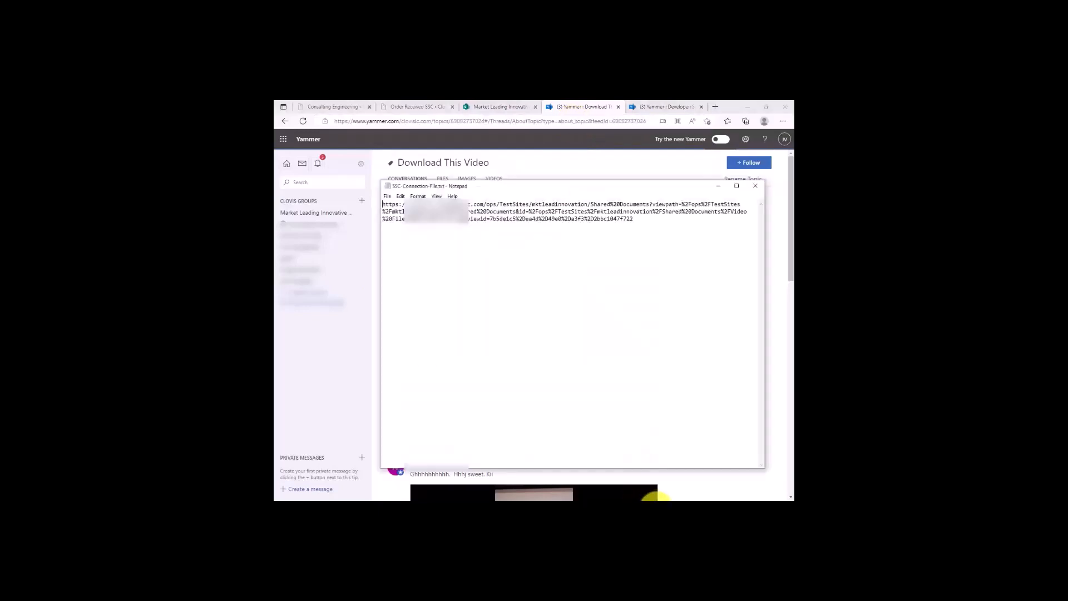
pyautogui.press('Return')
pyautogui.press('Return')
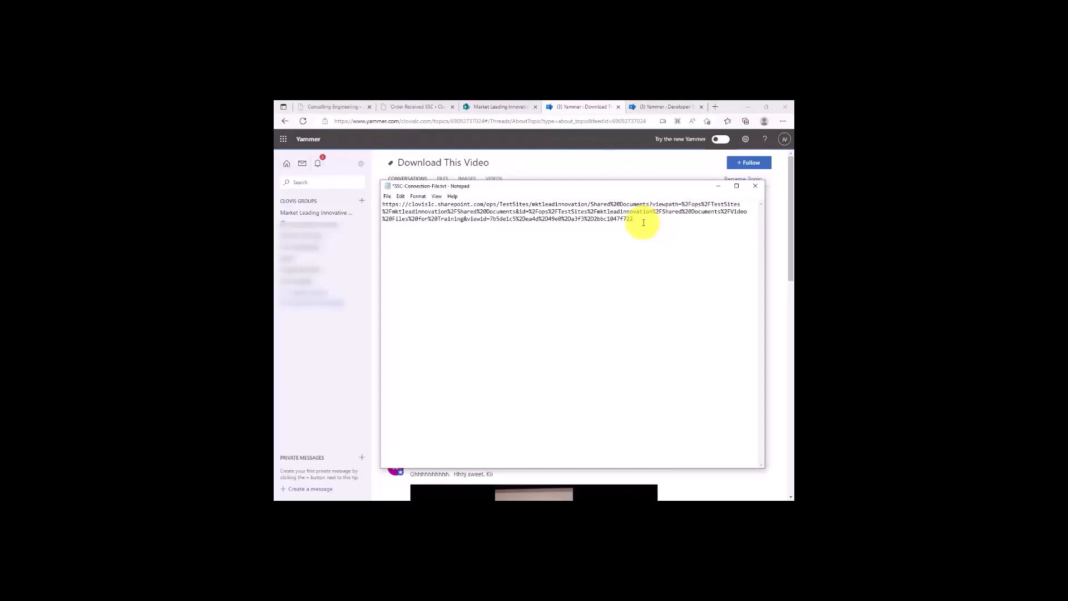
pyautogui.hotkey('ctrl', 'v')
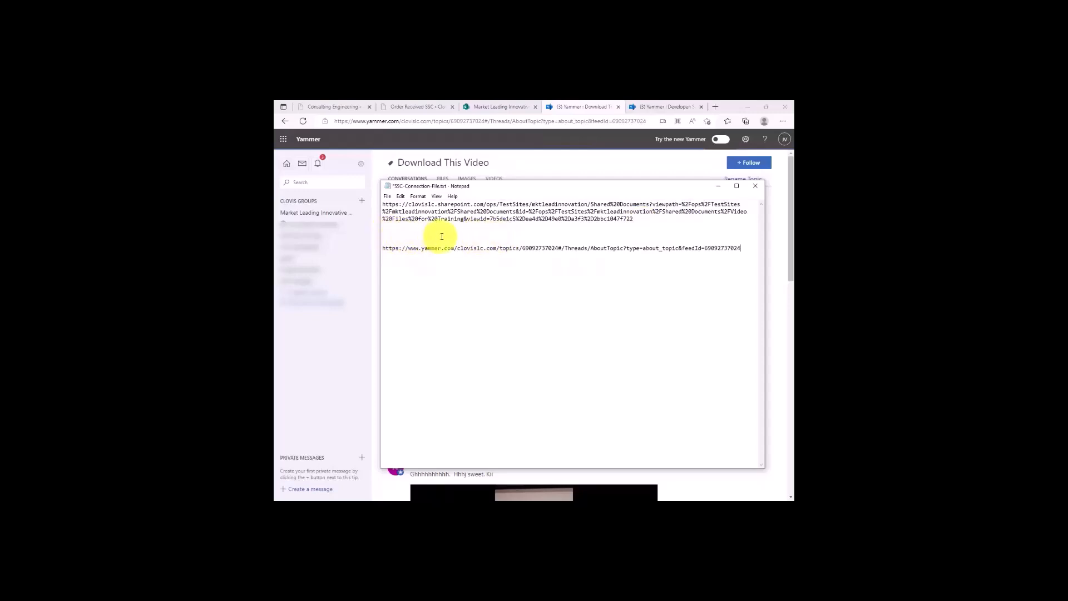
pyautogui.click(755, 186)
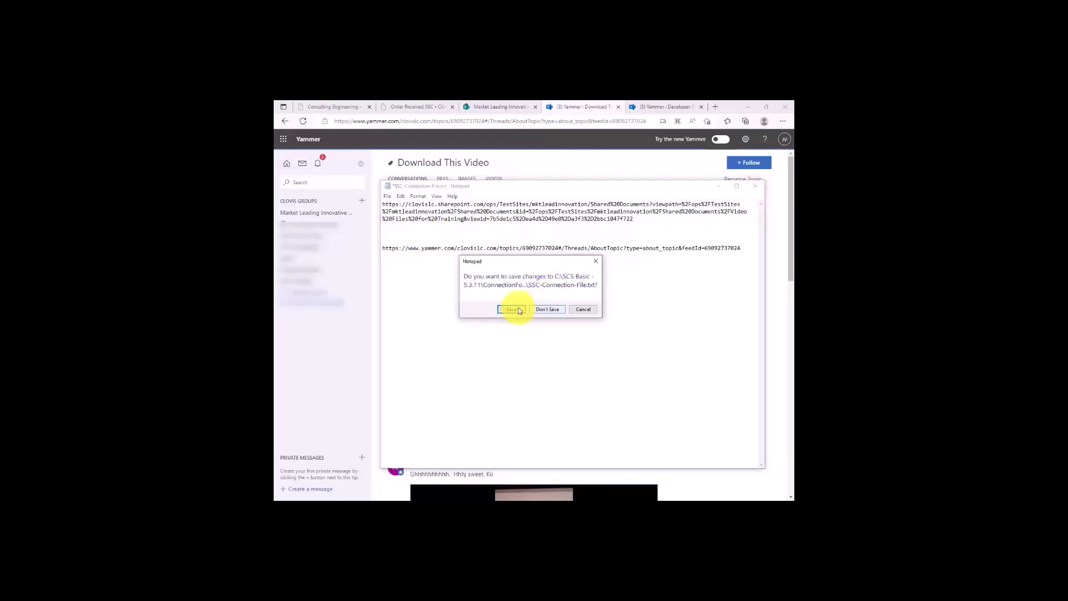
pyautogui.click(510, 308)
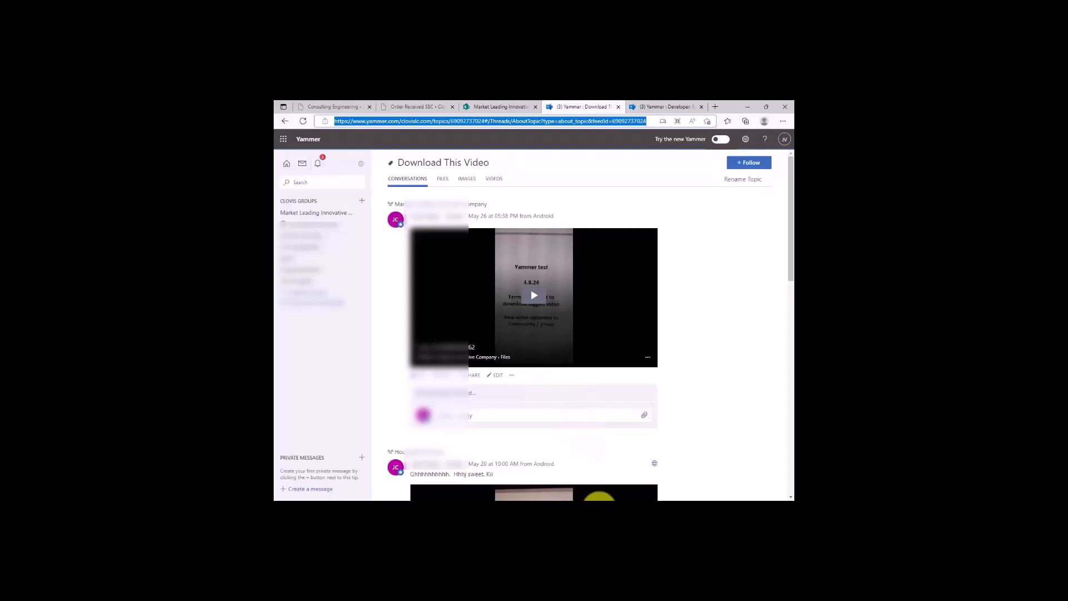
# Enable Watch Yammer and Download Existing Files for the _PC5 workflow in Sentinel SharePoint Connector, and restart the connector.
pyautogui.click(618, 509)
pyautogui.click(625, 497)
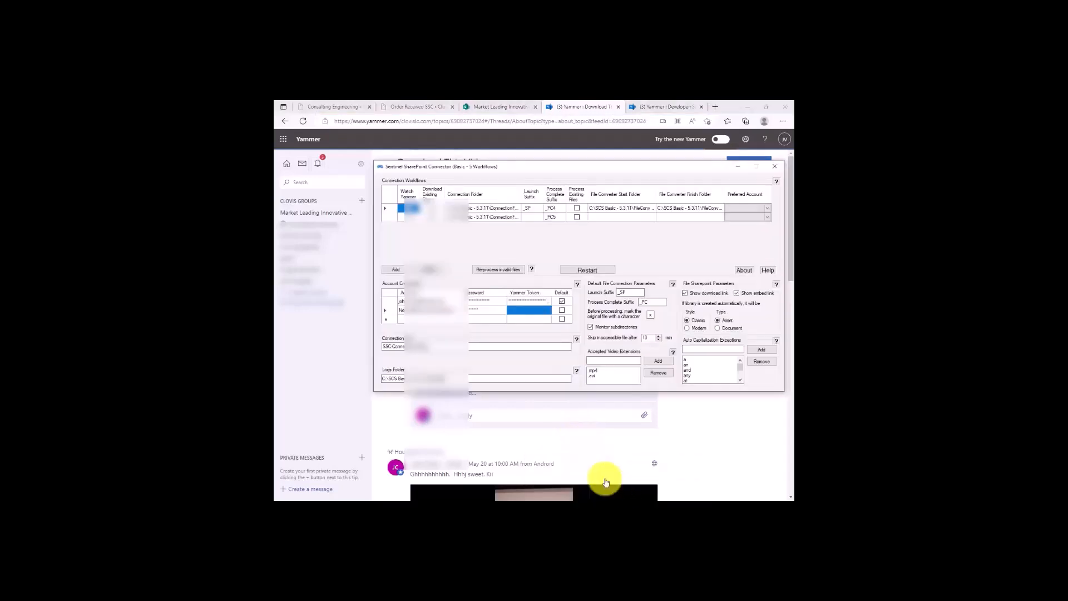
pyautogui.click(534, 508)
pyautogui.click(537, 490)
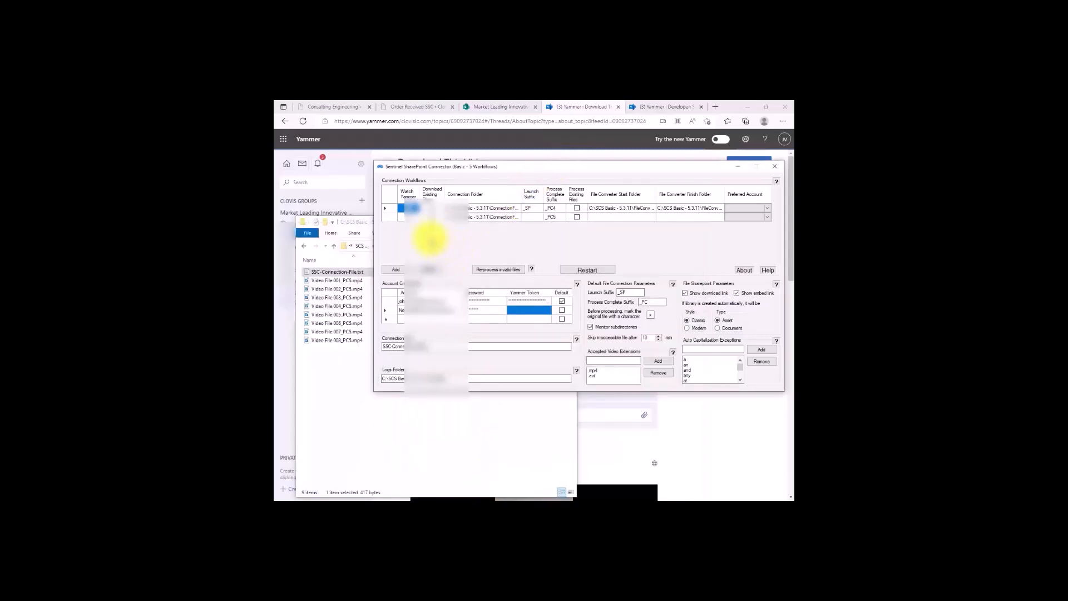
pyautogui.click(408, 218)
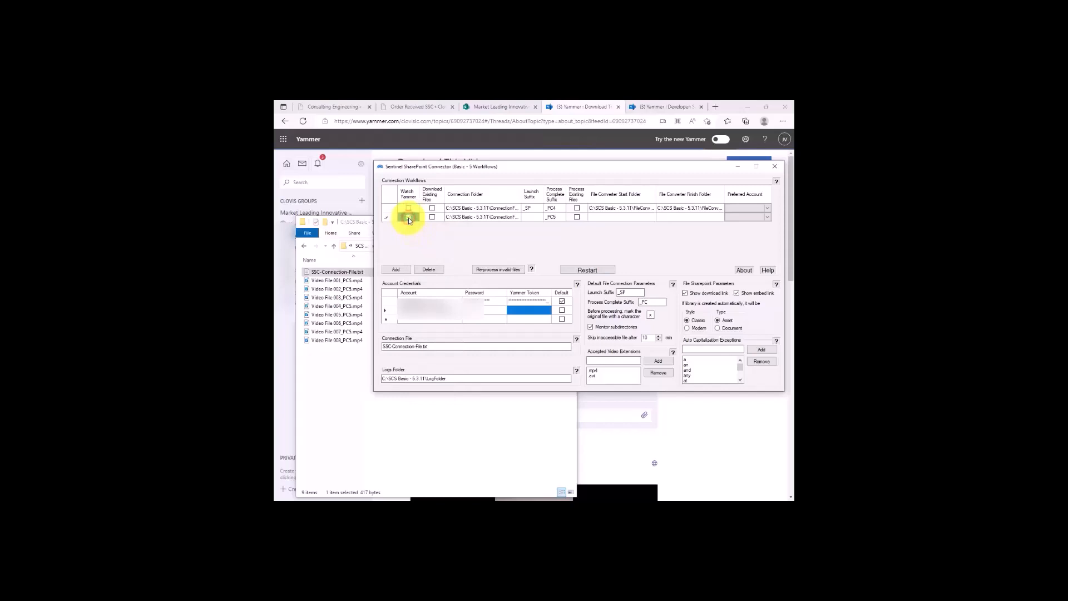
pyautogui.click(408, 218)
pyautogui.click(433, 217)
pyautogui.click(574, 271)
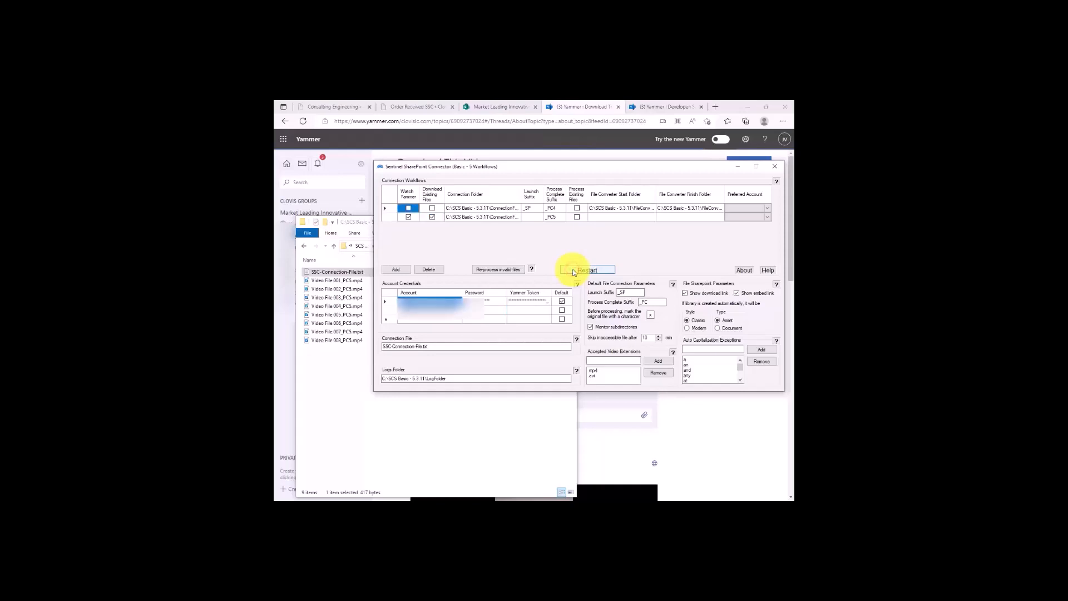